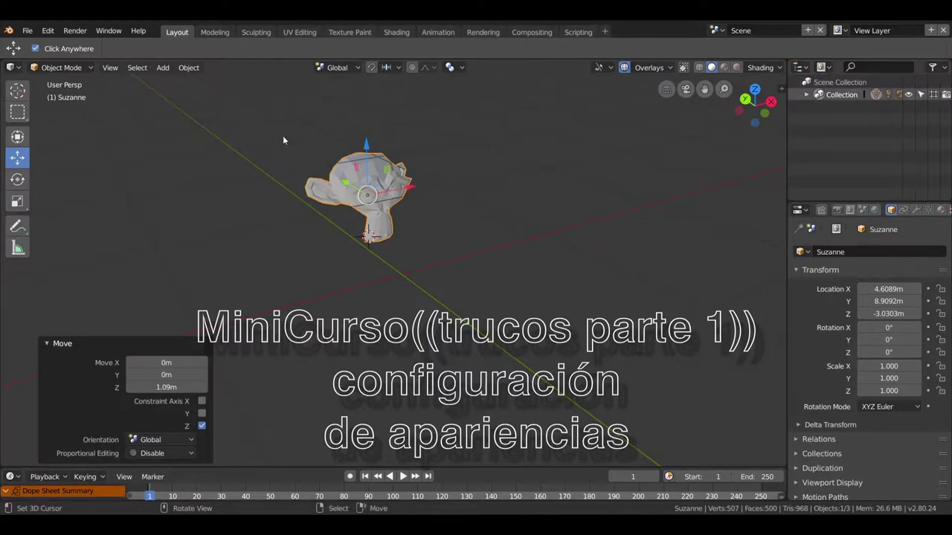
- Open Blender's User Preferences window from the Edit menu
click(47, 33)
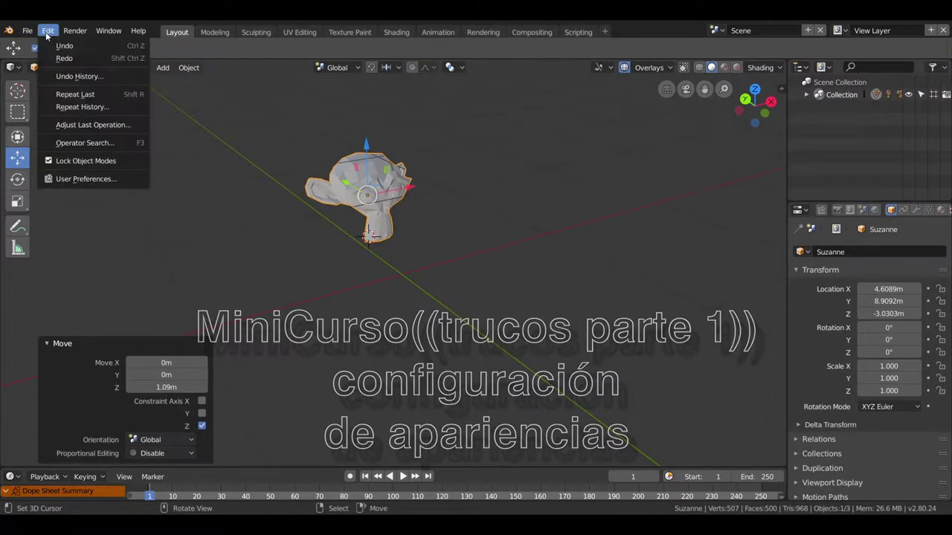
click(96, 180)
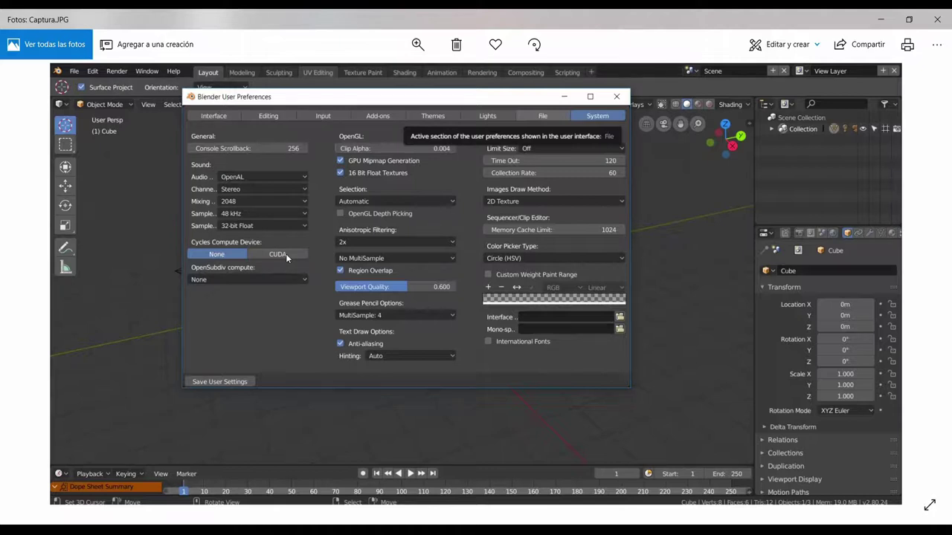
- Advance to Captura1.JPG, showing CUDA with the GeForce GTX 1050 Ti and i7-7700HQ listed
key(Right)
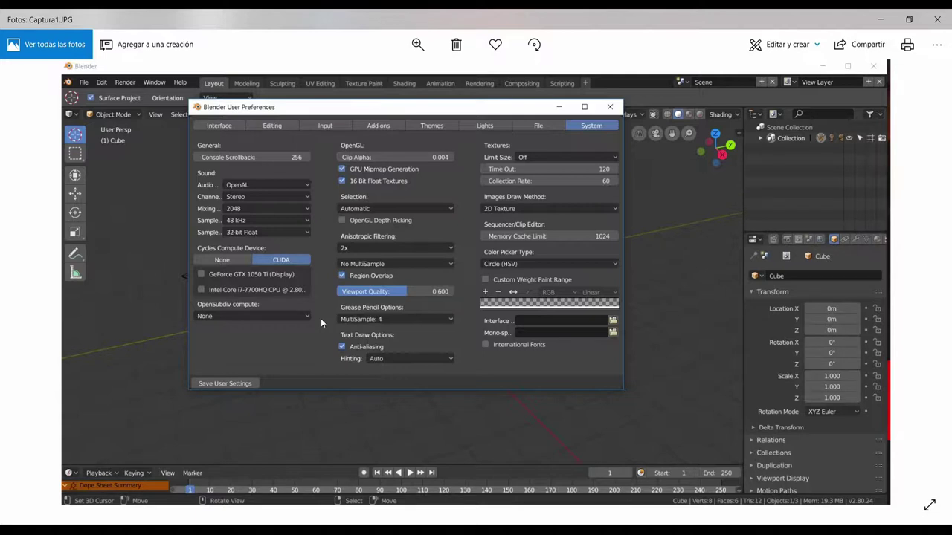
- Advance past the Themes screenshot Captura3.JPG to Blender's Layout workspace
key(Right)
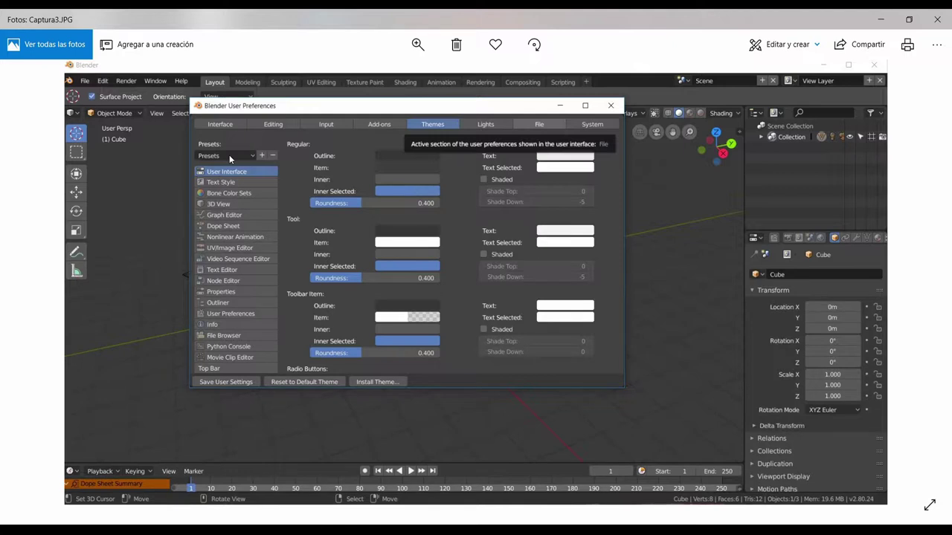
key(Right)
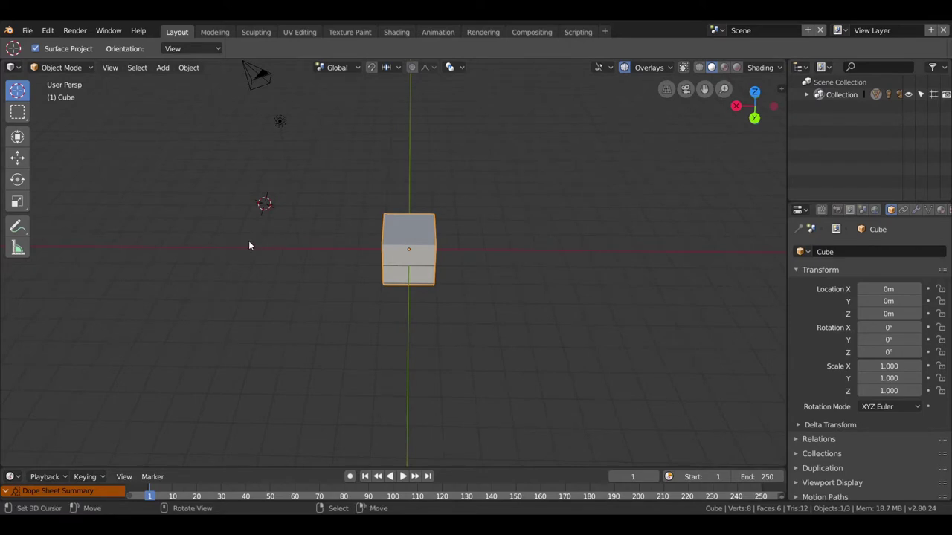
- Add two Suzanne monkey meshes to the scene, using top and right views
key(KP_7)
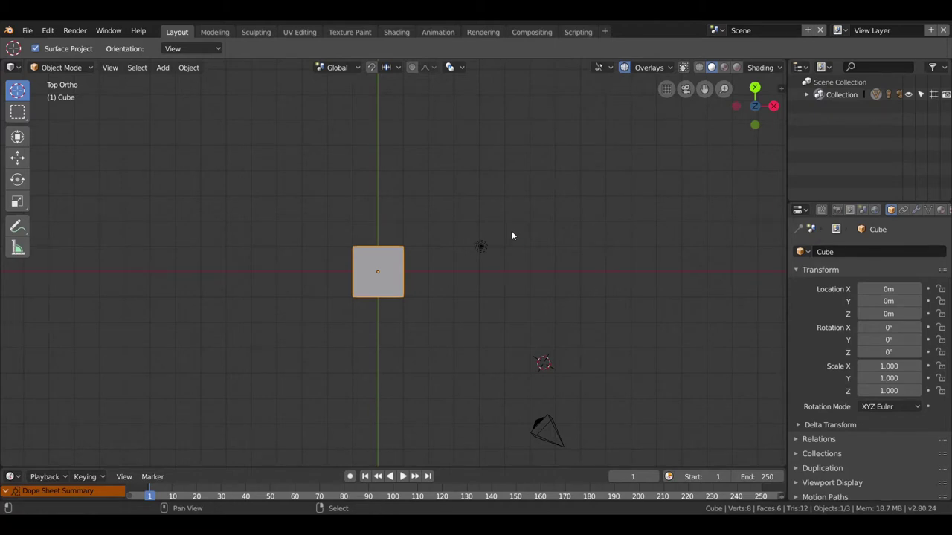
key(shift+a)
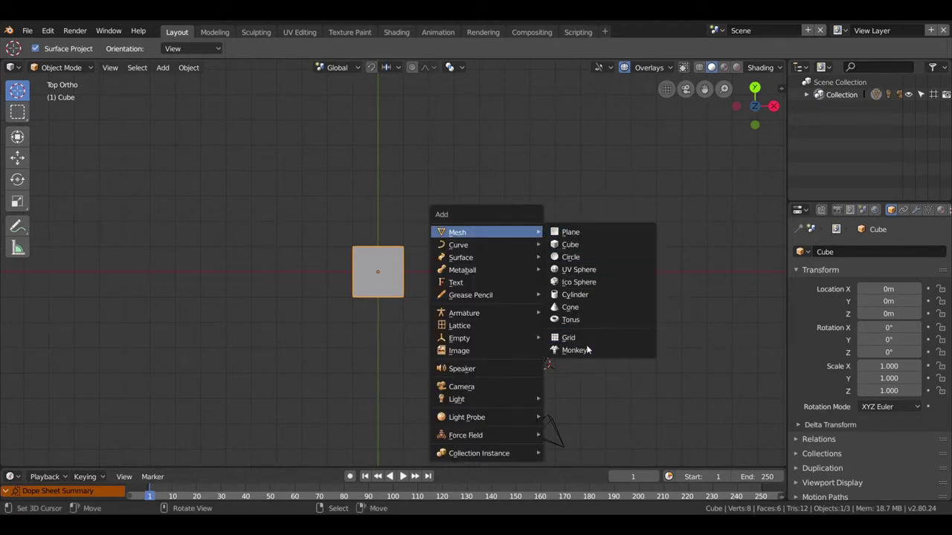
click(583, 351)
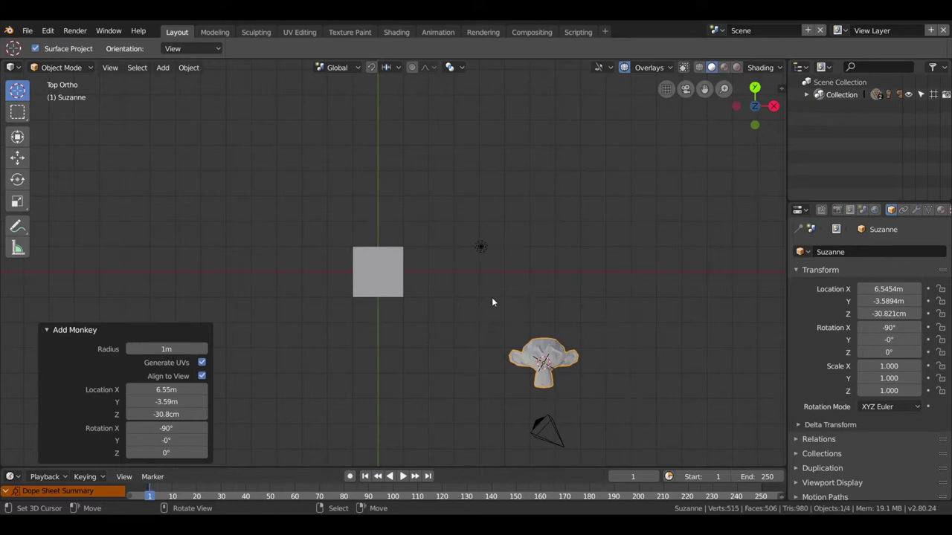
key(KP_3)
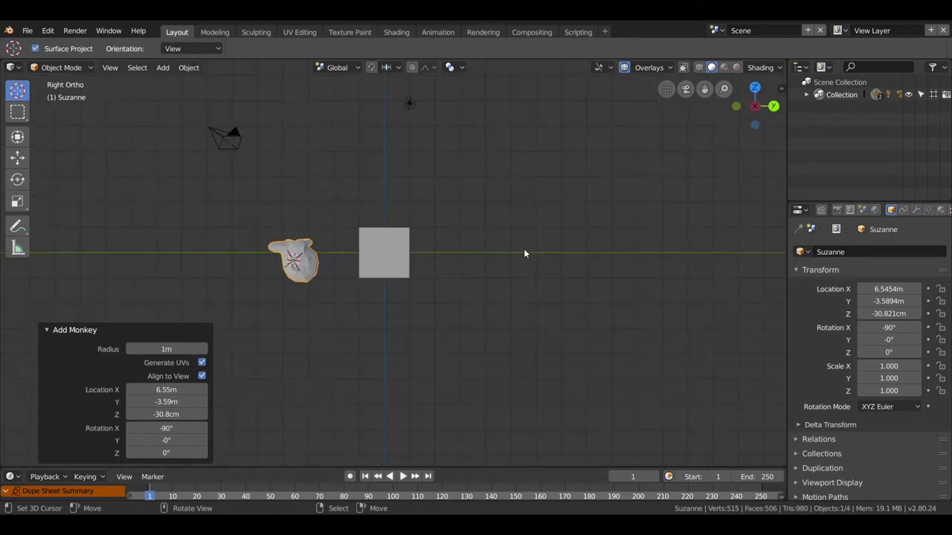
key(shift+a)
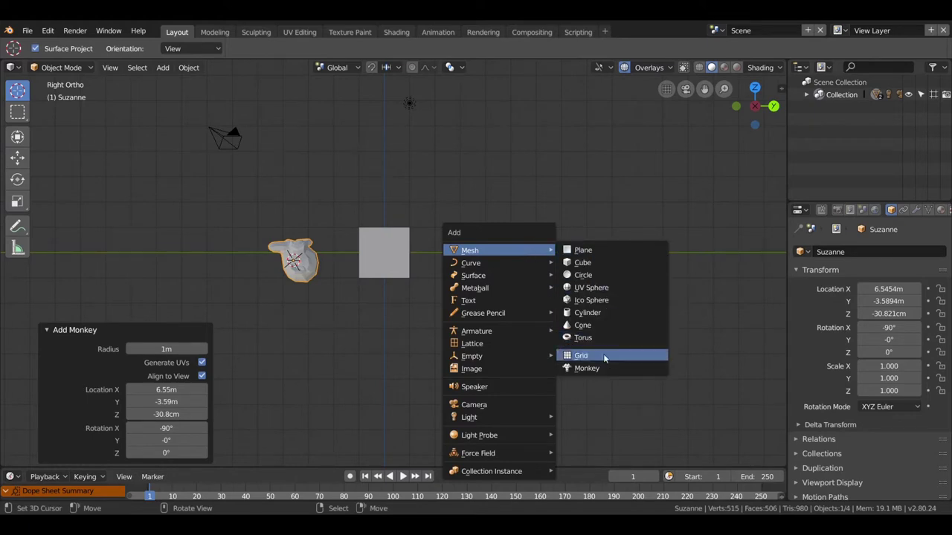
click(606, 368)
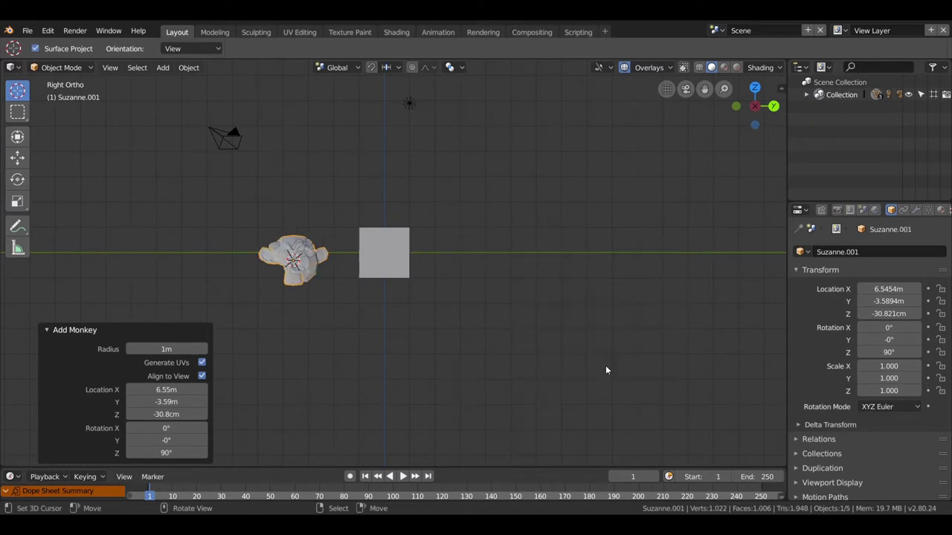
- Move Suzanne.001 7.2m along Y to the opposite side of the cube
click(287, 261)
right_click(287, 260)
click(190, 214)
click(17, 158)
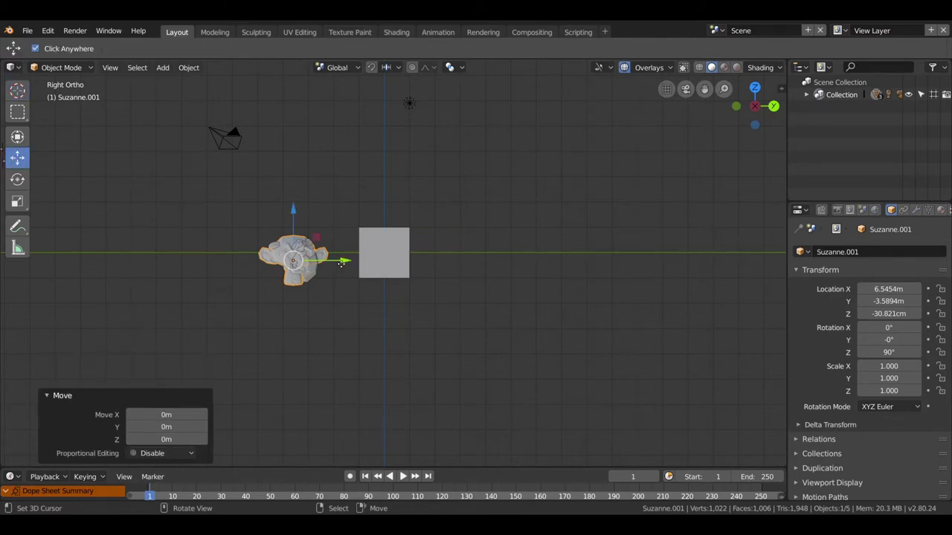
drag(327, 262, 510, 263)
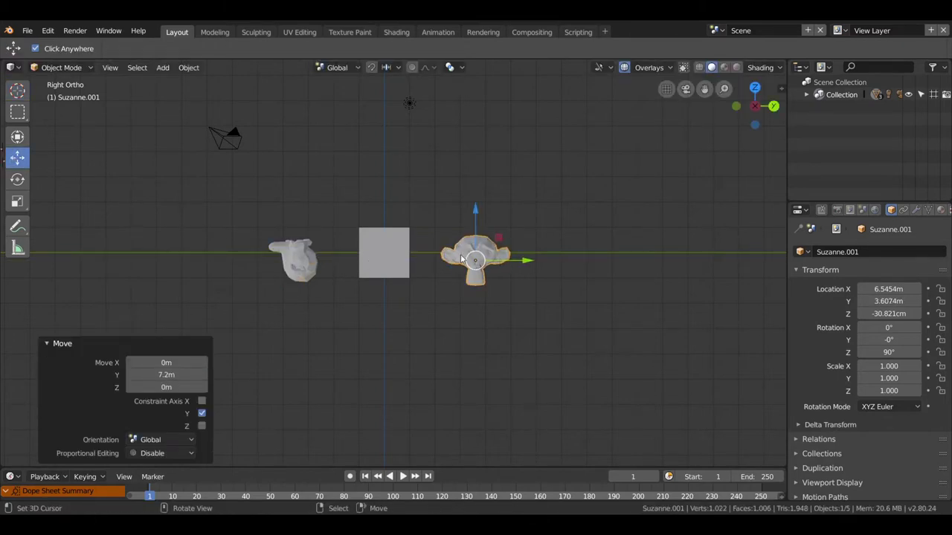
click(28, 31)
middle_drag(575, 231, 482, 259)
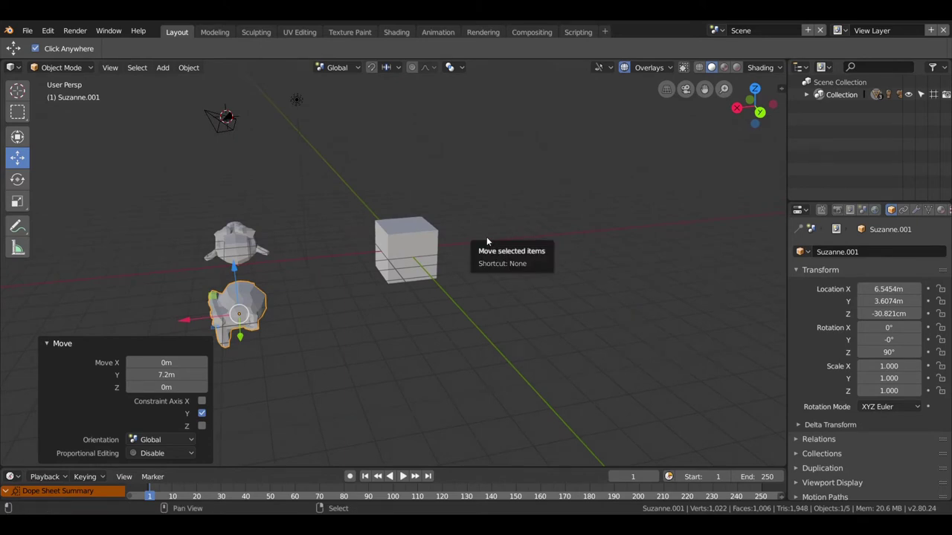
key(shift+a)
- Add a second cube and move it along X, Y and Z to a far corner
click(545, 251)
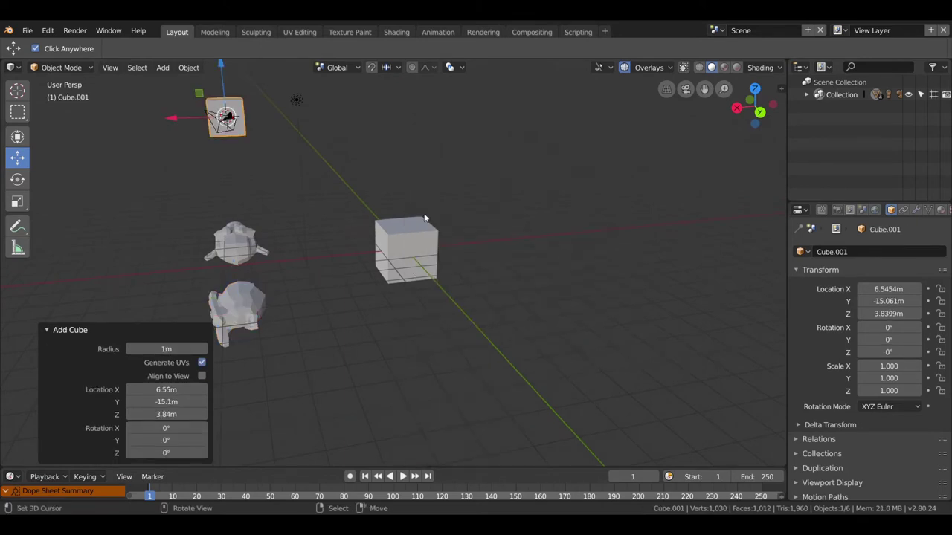
mouse_move(327, 145)
middle_down()
mouse_move(259, 141)
mouse_move(393, 142)
middle_up()
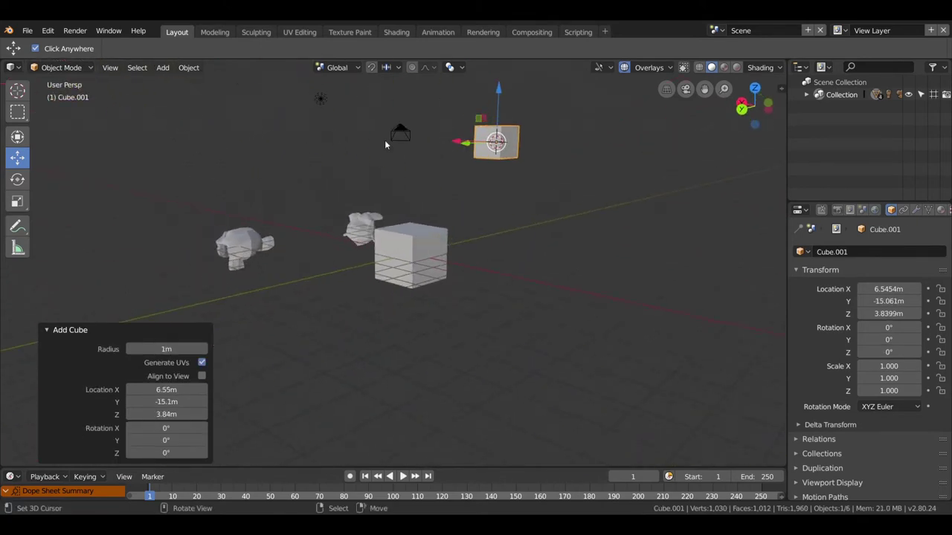
scroll(365, 198, down, 3)
mouse_move(365, 197)
middle_down()
mouse_move(380, 233)
mouse_move(253, 221)
mouse_move(144, 239)
mouse_move(111, 273)
middle_up()
drag(219, 185, 348, 107)
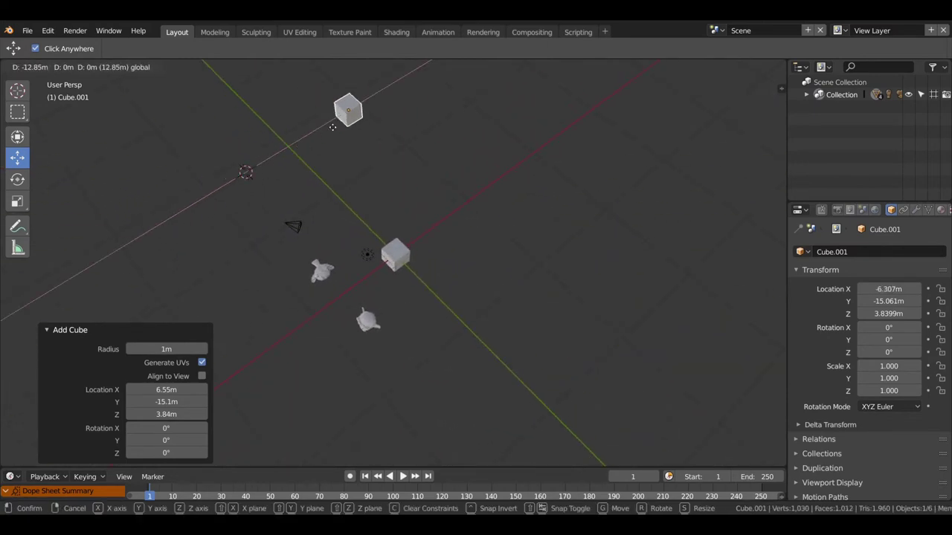
mouse_move(403, 125)
mouse_down()
mouse_move(451, 167)
mouse_move(539, 277)
mouse_up()
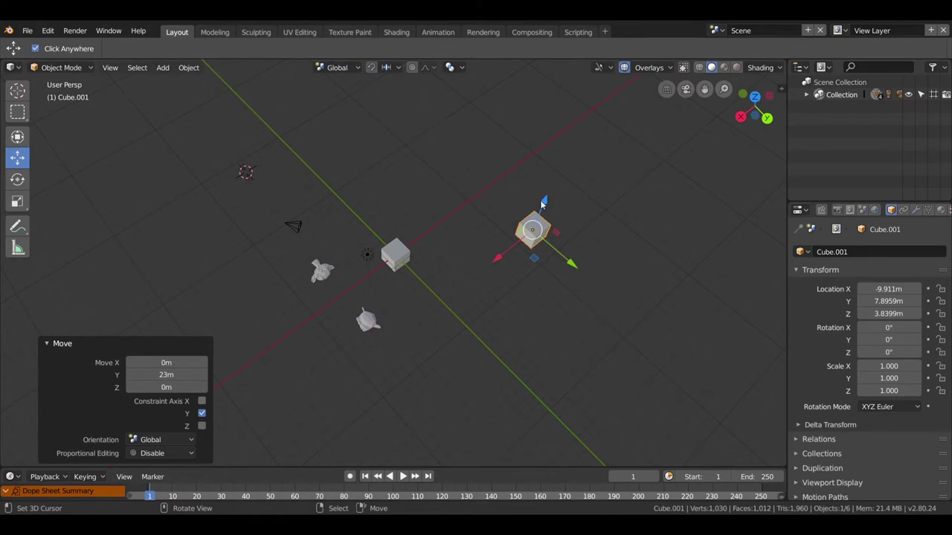
drag(543, 205, 551, 206)
- Add a third monkey in top view and place it just below the original cube
key(KP_7)
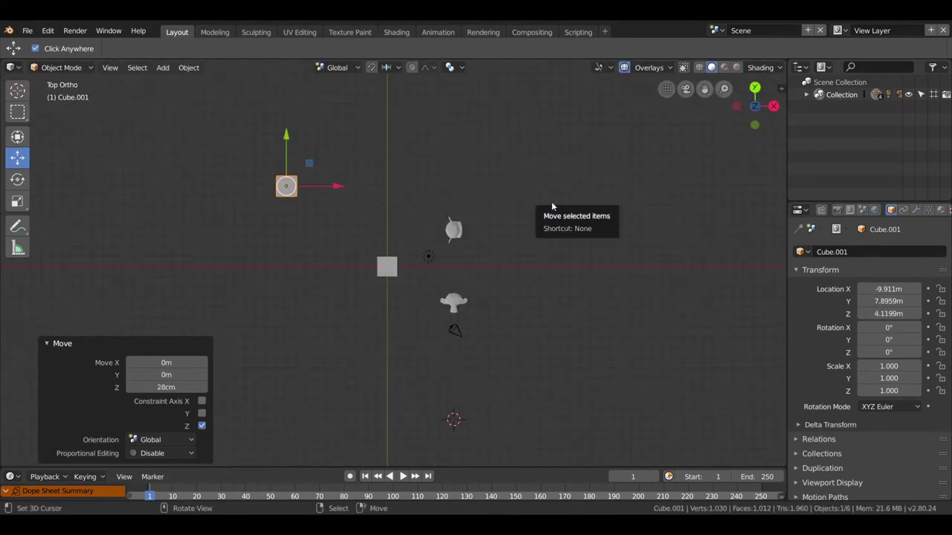
key(shift+a)
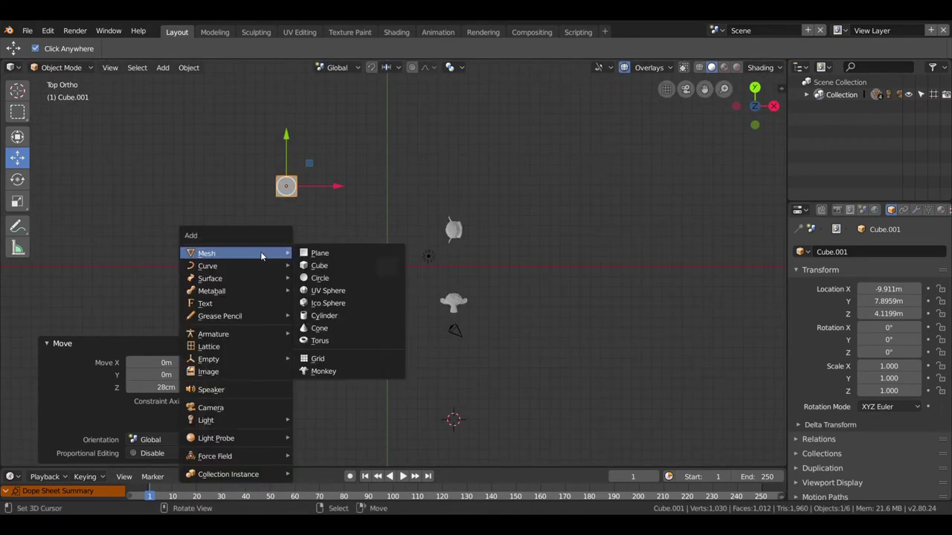
click(335, 374)
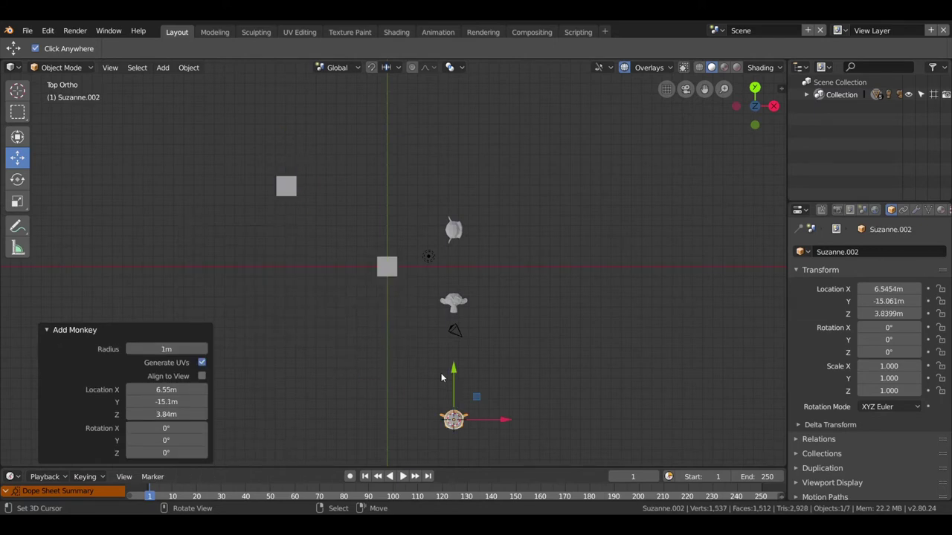
key(g)
key(y)
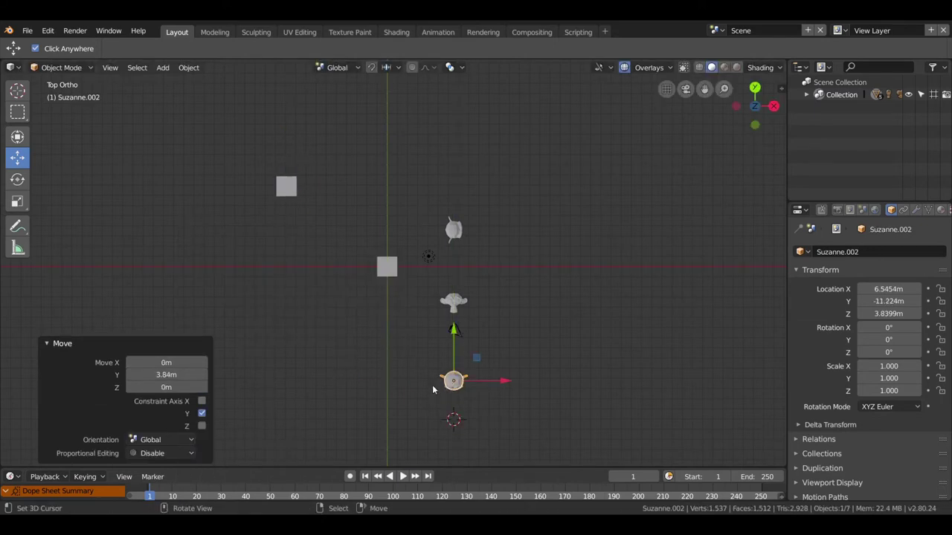
drag(493, 381, 387, 381)
drag(388, 335, 377, 313)
drag(387, 270, 387, 264)
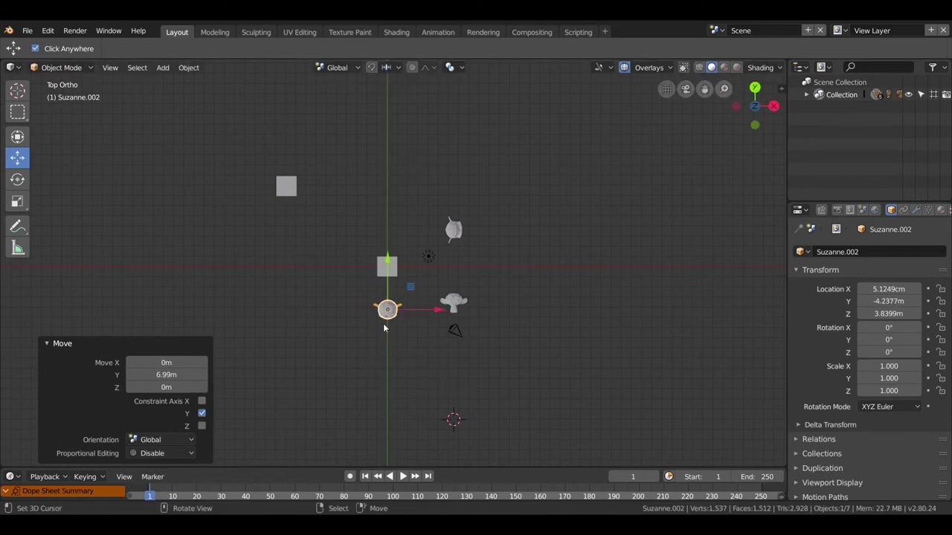
- Select all objects in right view, then deselect everything
key(KP_3)
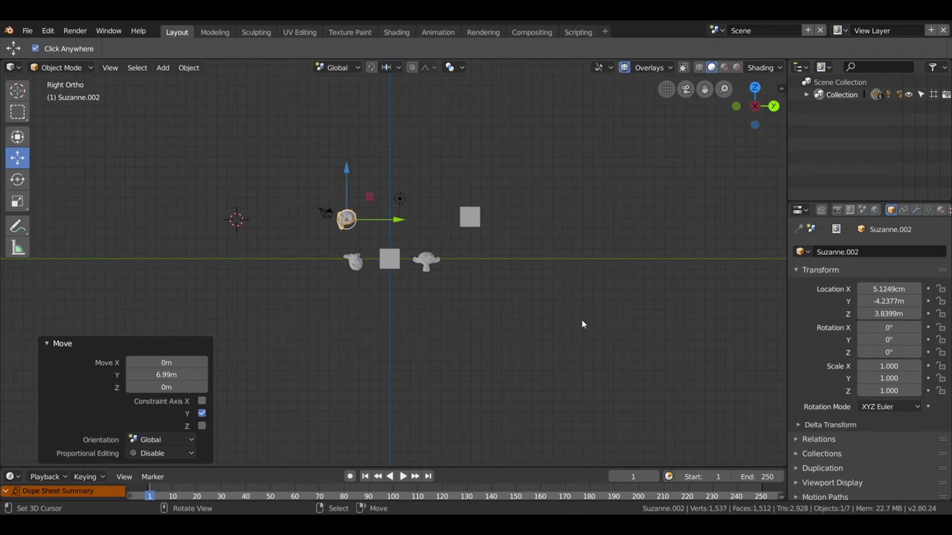
click(508, 257)
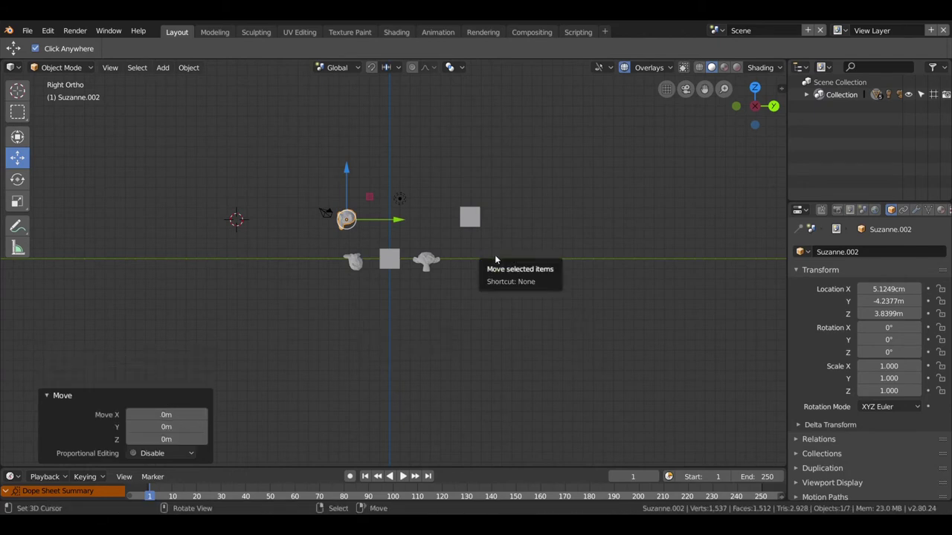
key(a)
click(496, 260)
key(alt+a)
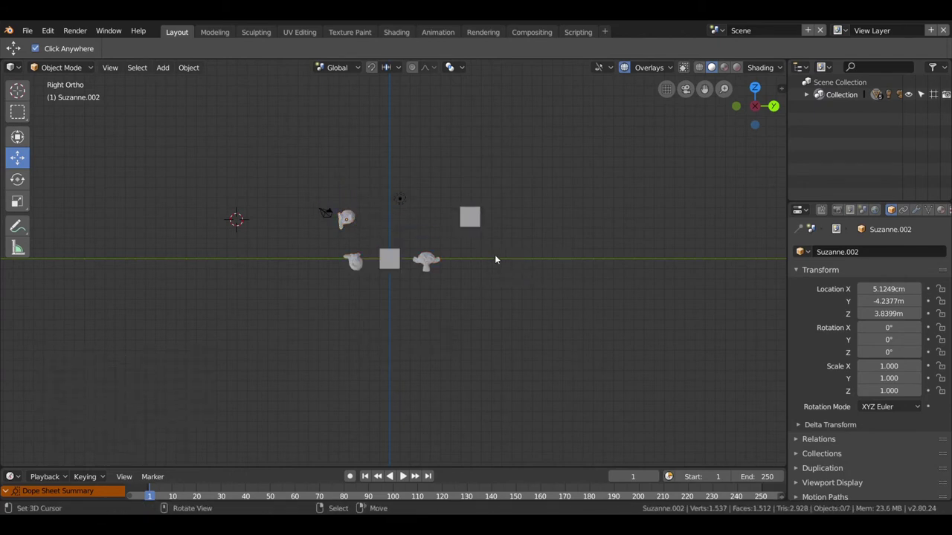
- Add Suzanne.003 and move it in front of the cube, at about -6.67m, -8.28m, 36.1cm
key(shift+a)
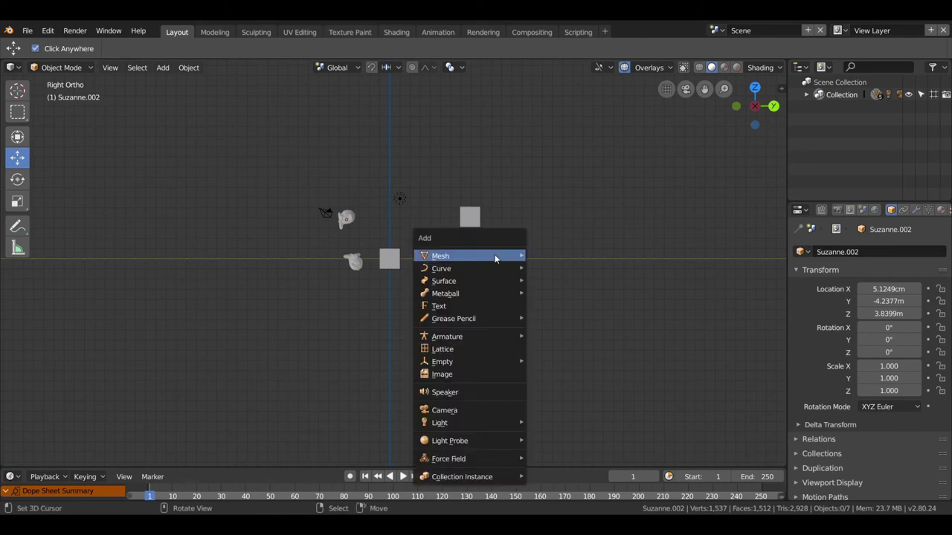
click(555, 376)
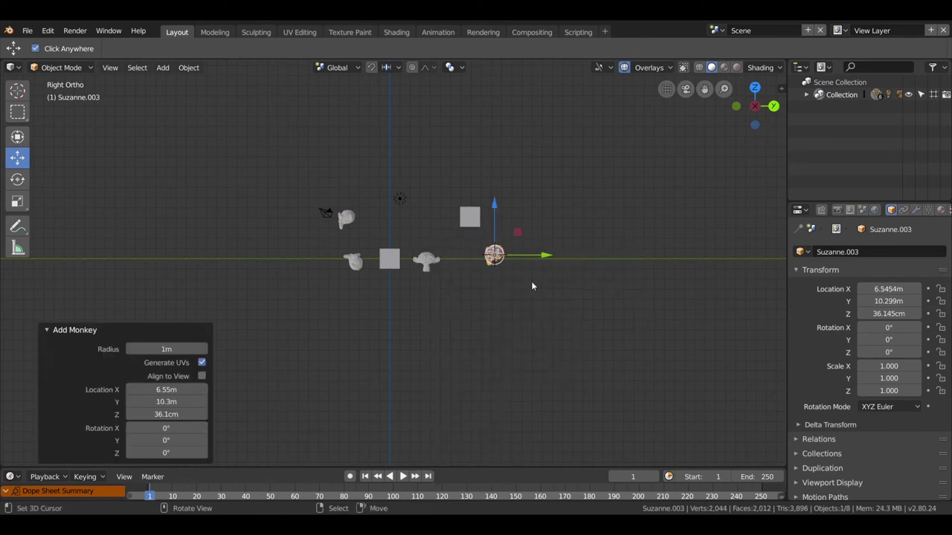
scroll(531, 281, up, 3)
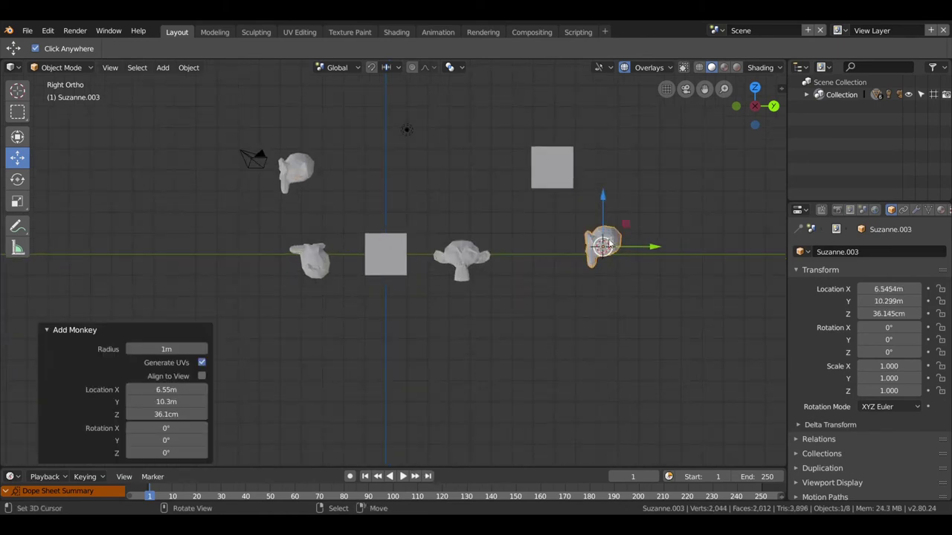
drag(603, 247, 214, 243)
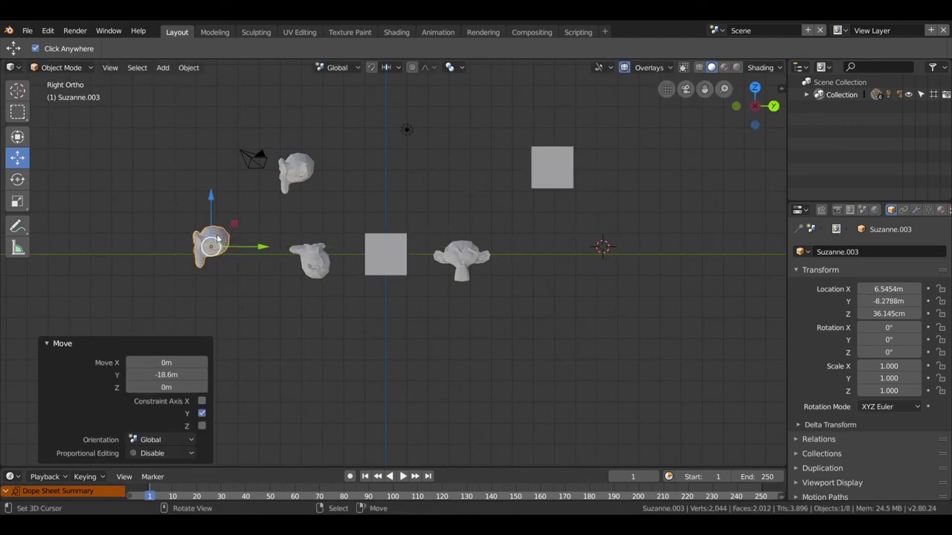
scroll(214, 243, down, 3)
middle_drag(214, 243, 231, 259)
drag(231, 259, 333, 300)
middle_drag(333, 299, 556, 294)
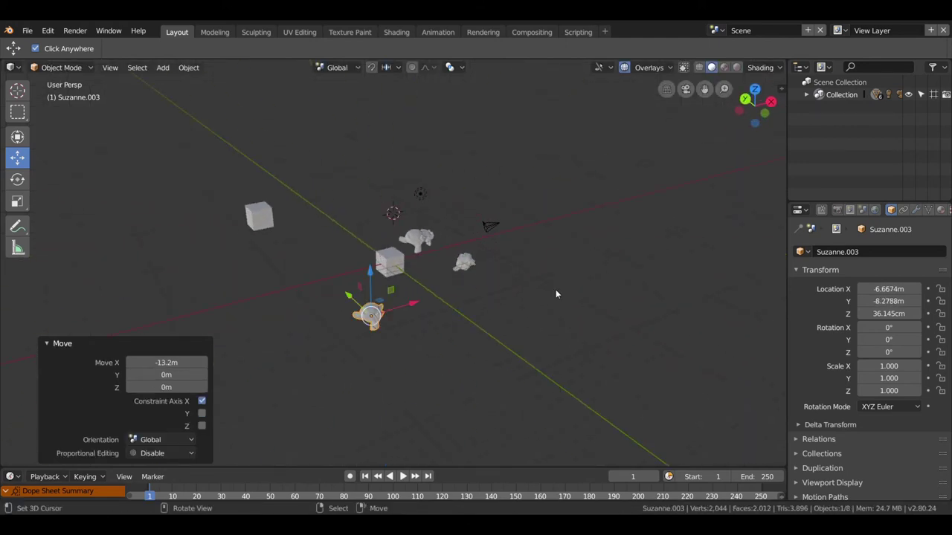